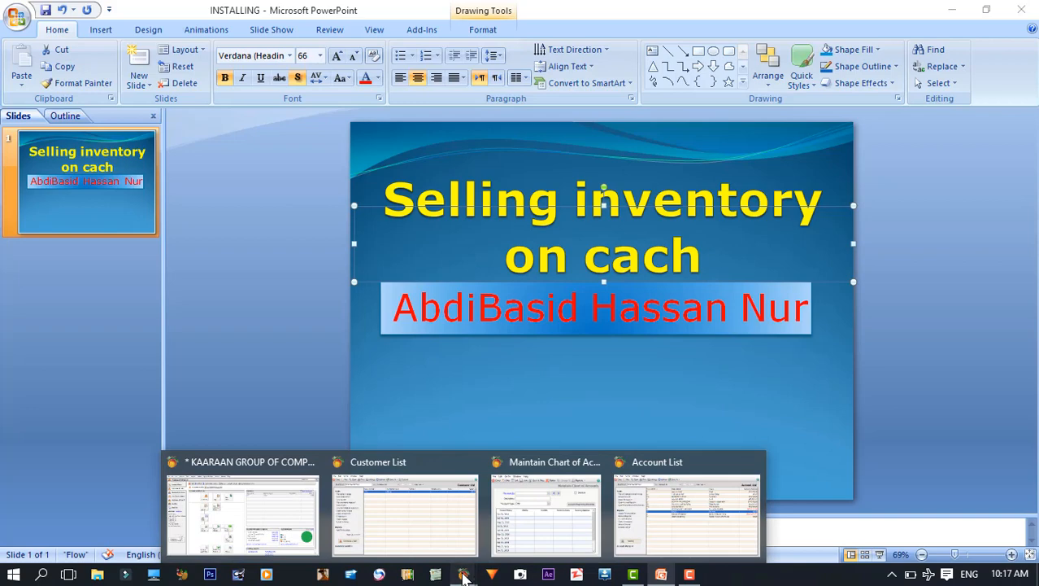
Switch to Peachtree Accounting and start a Sales/Invoicing invoice for the only customer in the lookup list
click(271, 504)
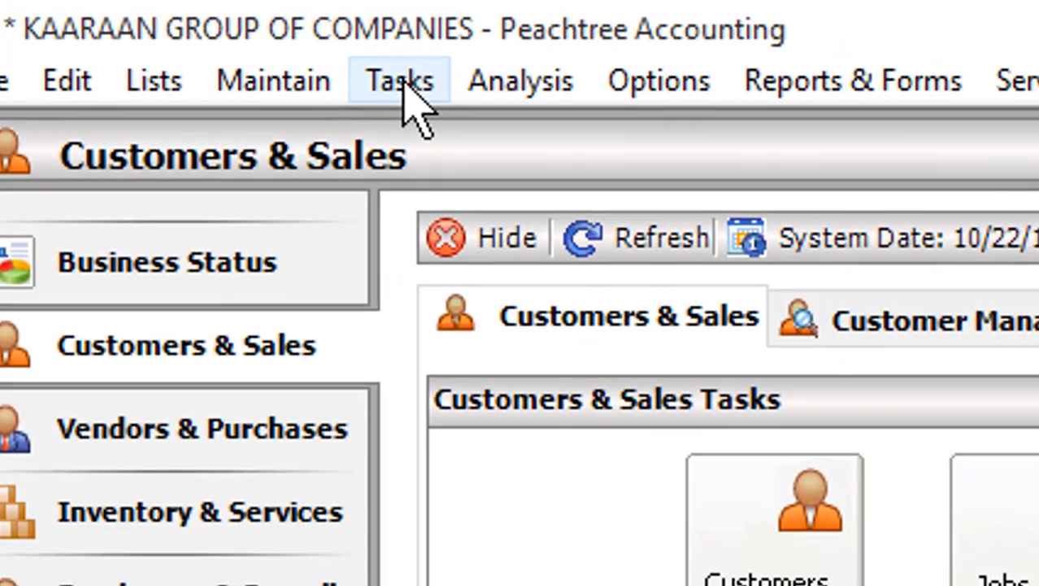
click(241, 46)
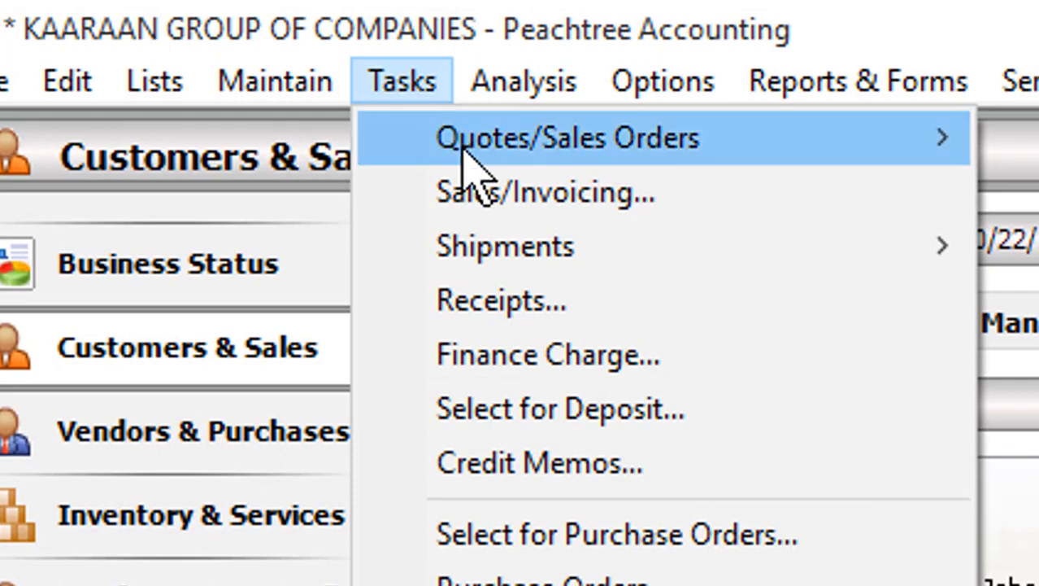
click(447, 195)
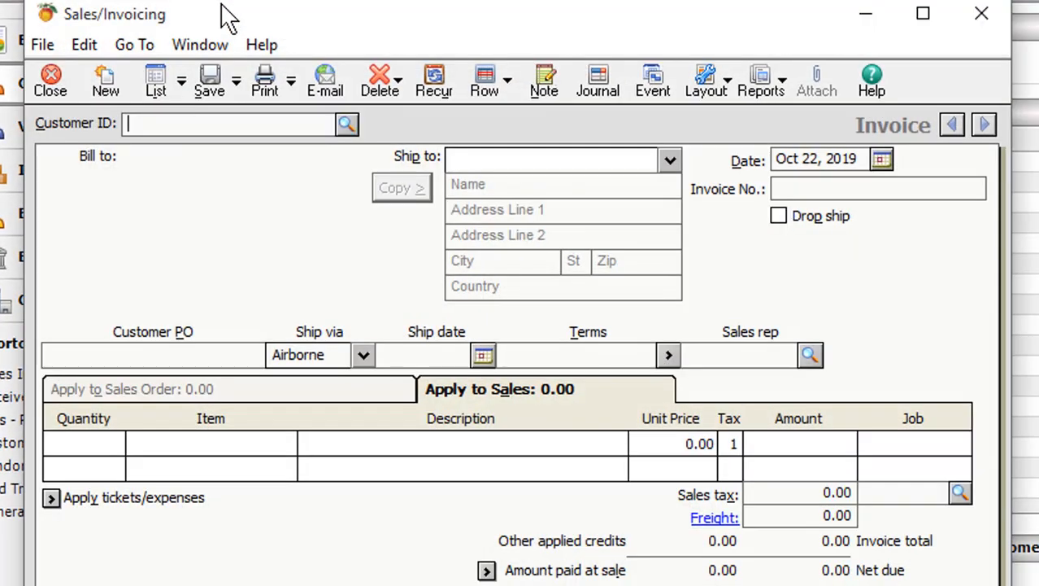
click(346, 124)
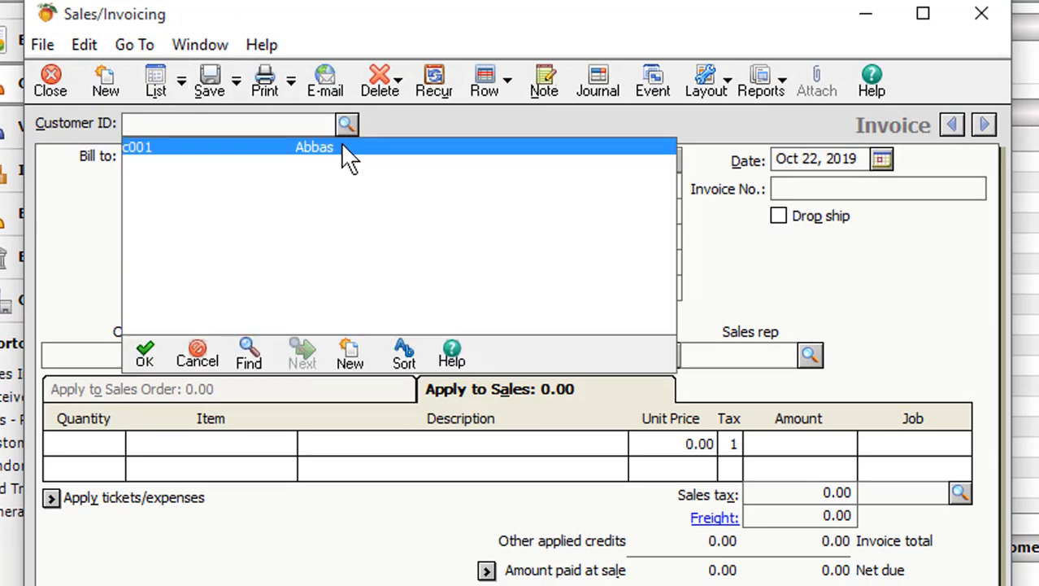
double_click(342, 146)
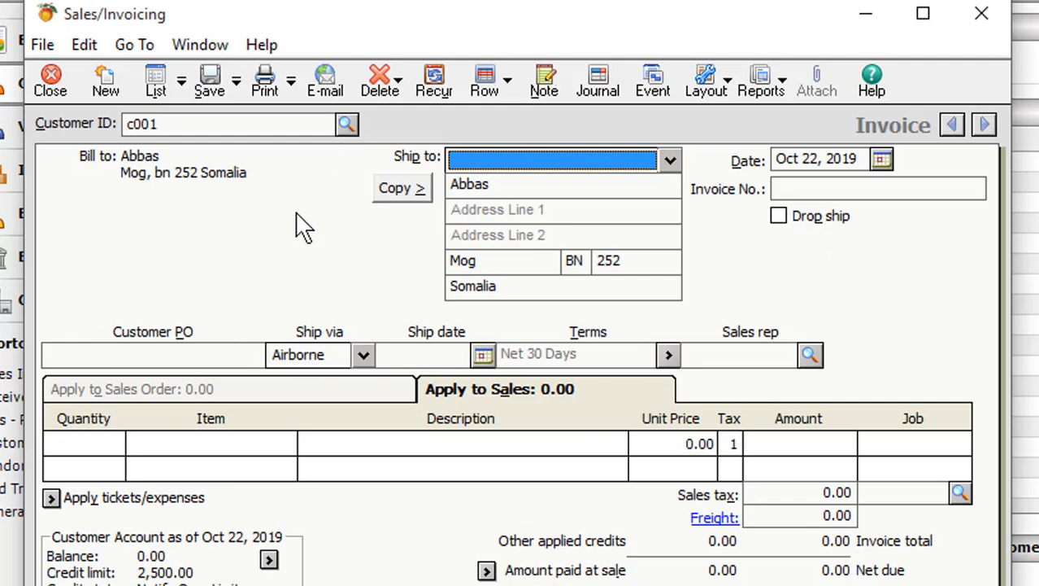
Fill the first invoice line with quantity 10 of item i001, SAMSUNG A50, keeping its default unit price
click(92, 444)
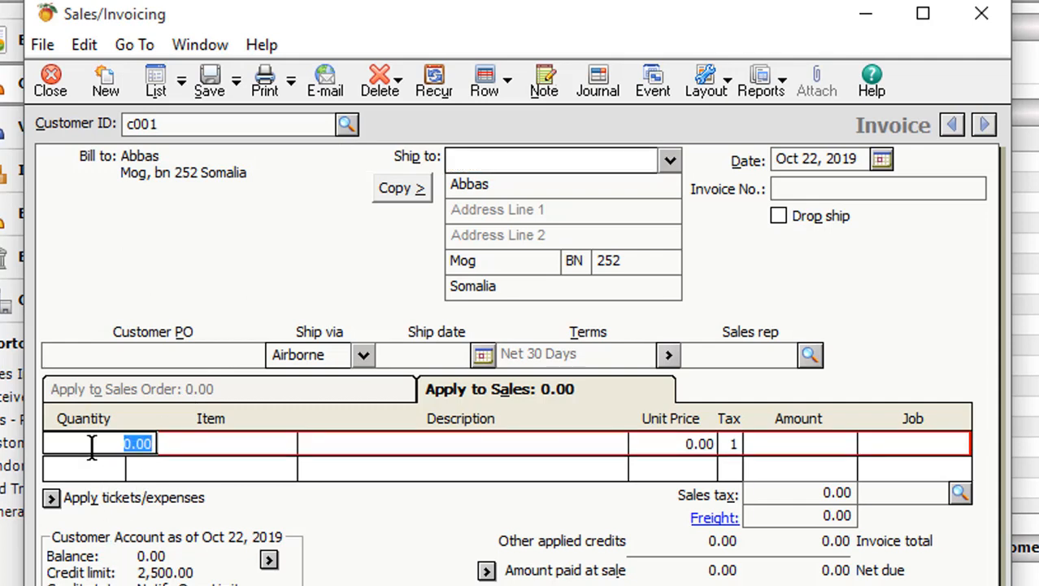
text(10)
click(244, 449)
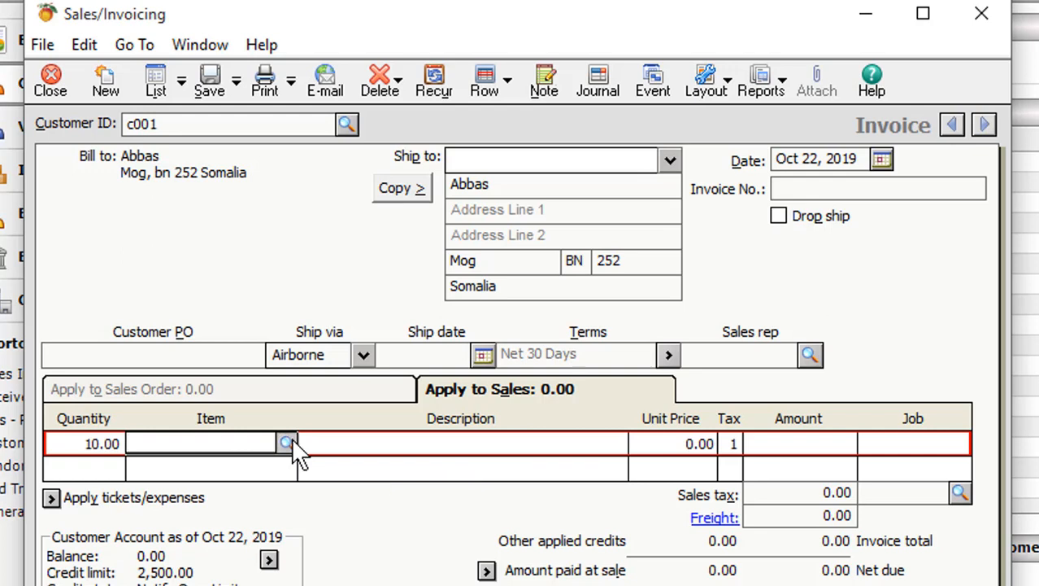
click(289, 440)
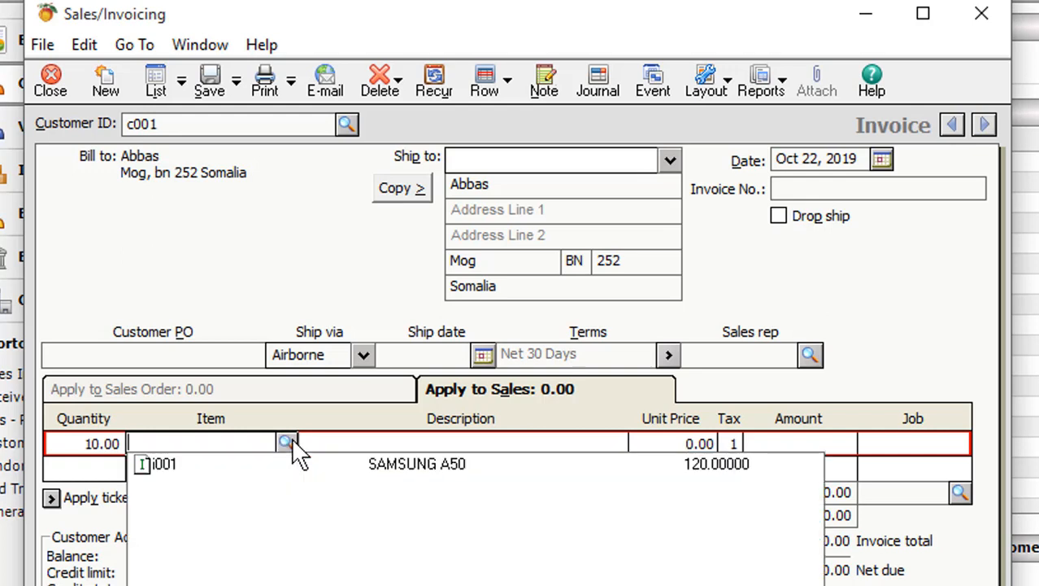
click(380, 468)
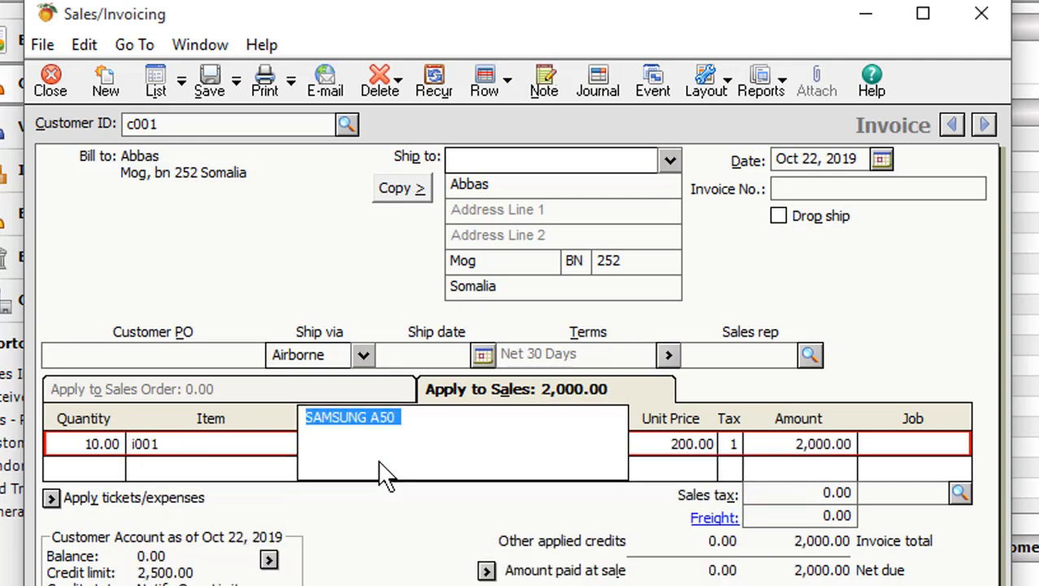
click(664, 445)
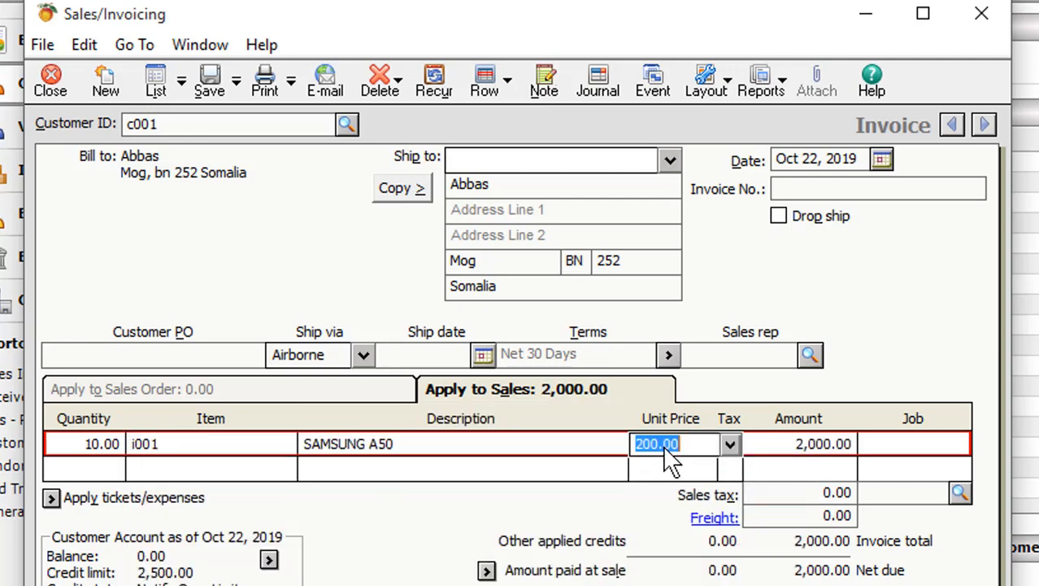
click(706, 446)
click(729, 444)
click(799, 468)
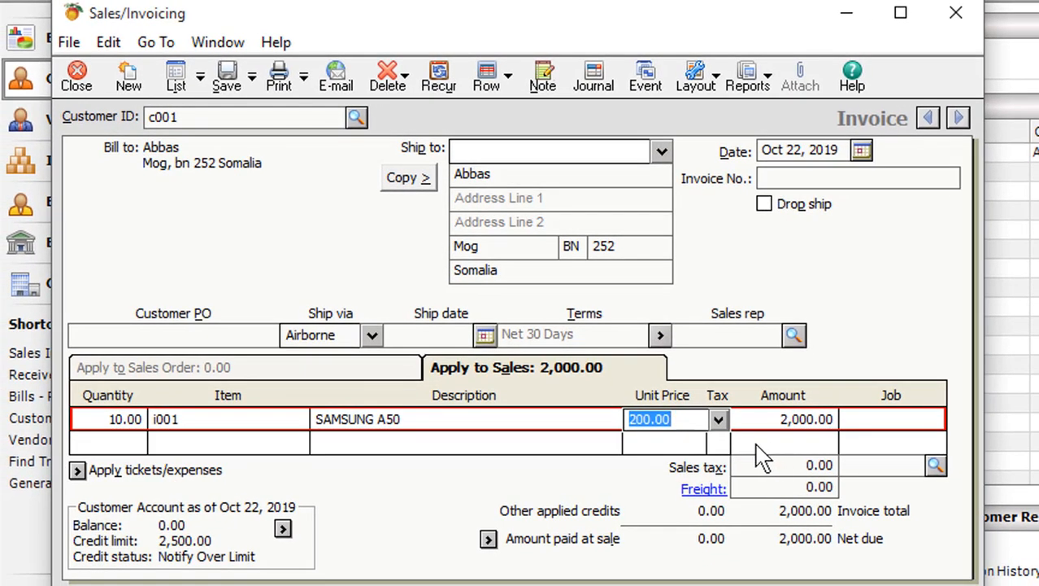
Record the amount paid at sale with reference 032 and receipt amount 2000, using the cash on hand account
click(488, 539)
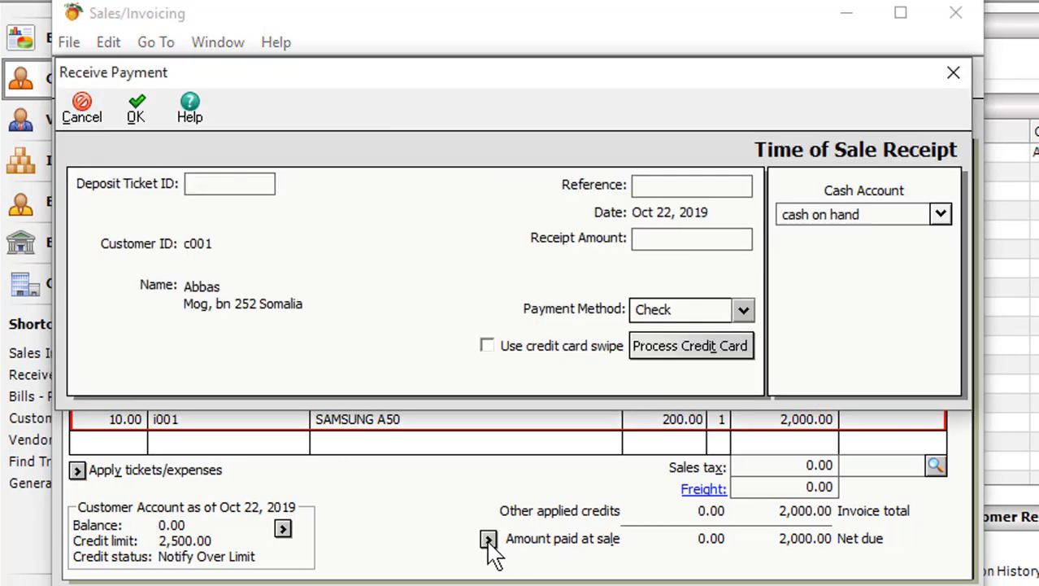
click(941, 216)
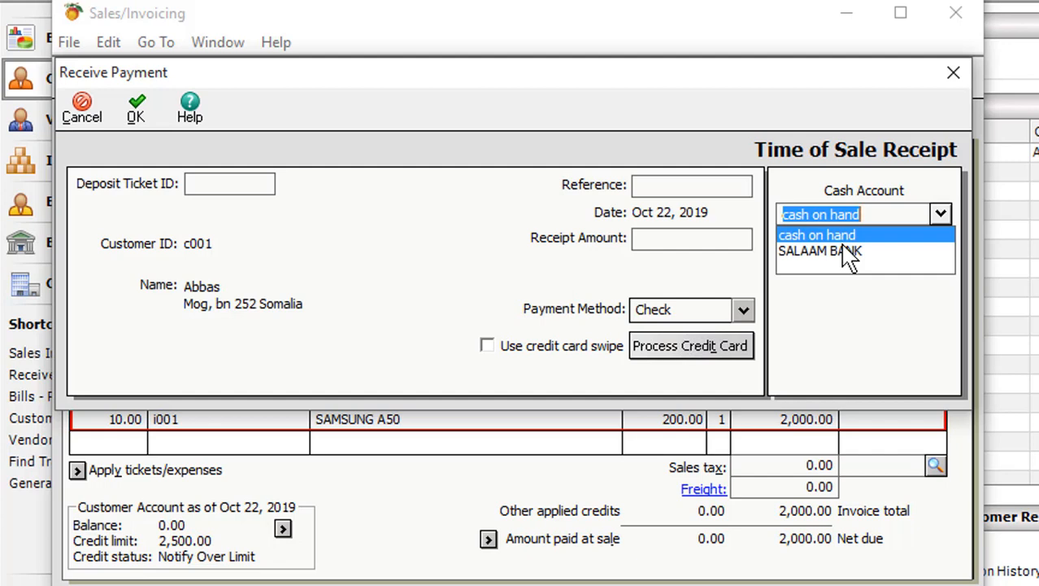
click(673, 185)
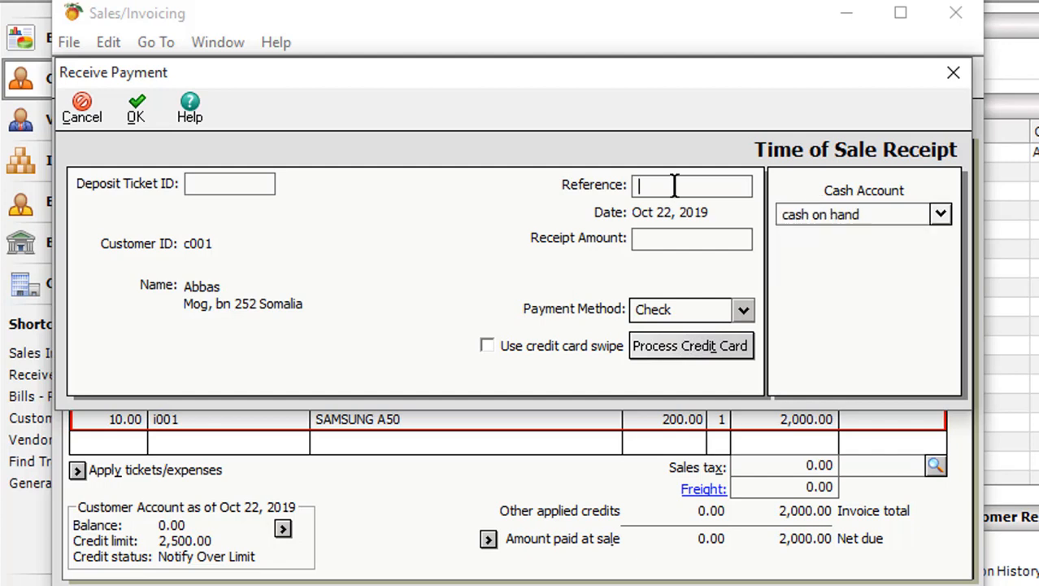
text(032)
click(665, 244)
text(20)
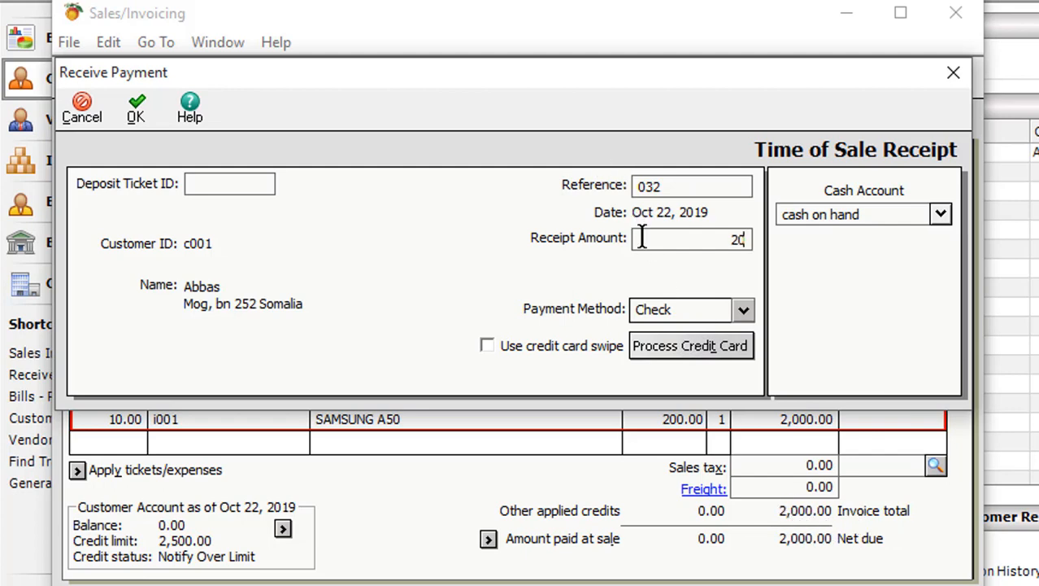
text(00)
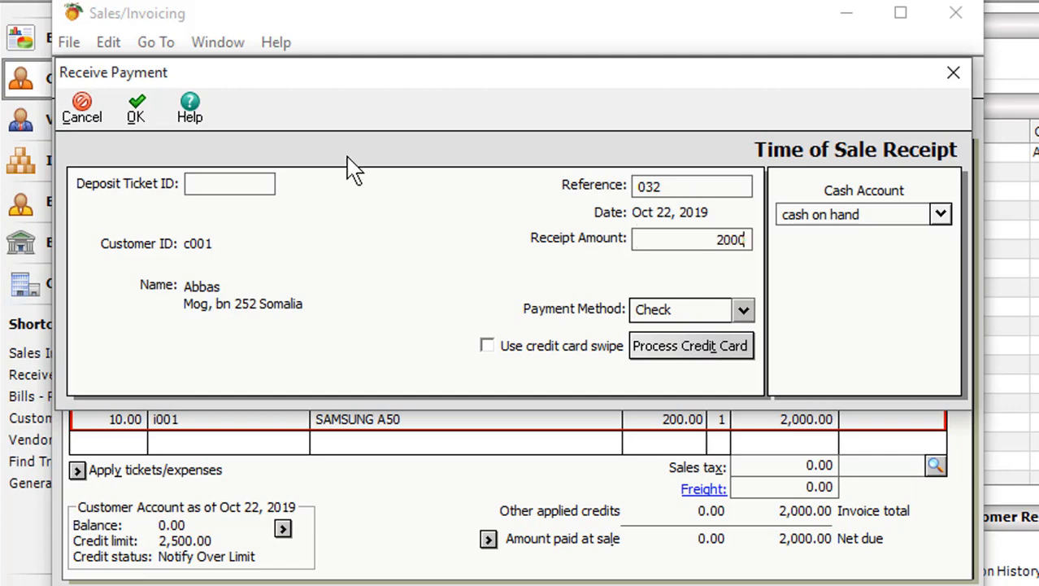
click(146, 114)
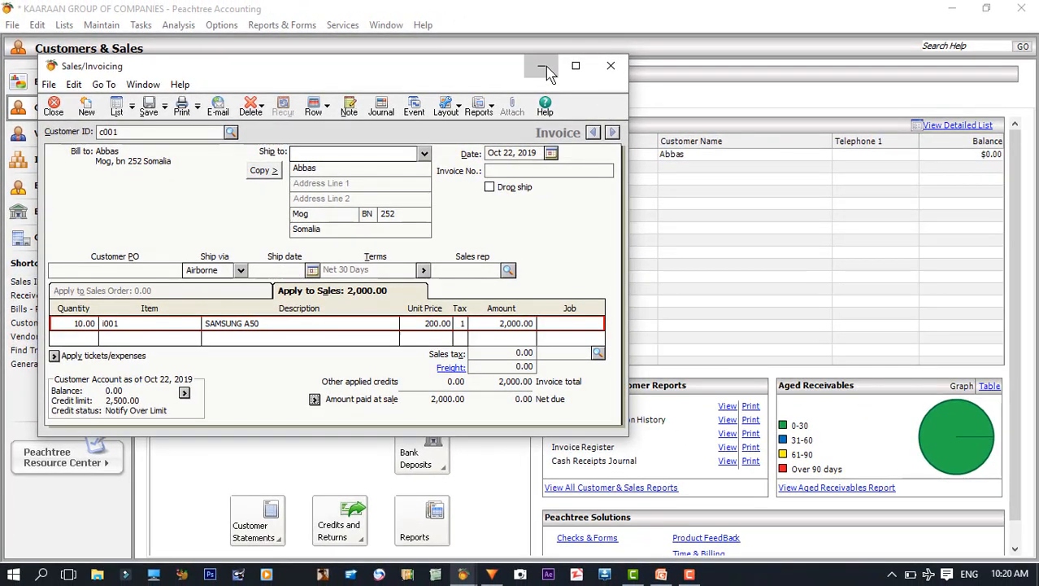
Minimize the unsaved invoice and open the account list from the Chart of Accounts maintenance window
click(845, 13)
click(99, 25)
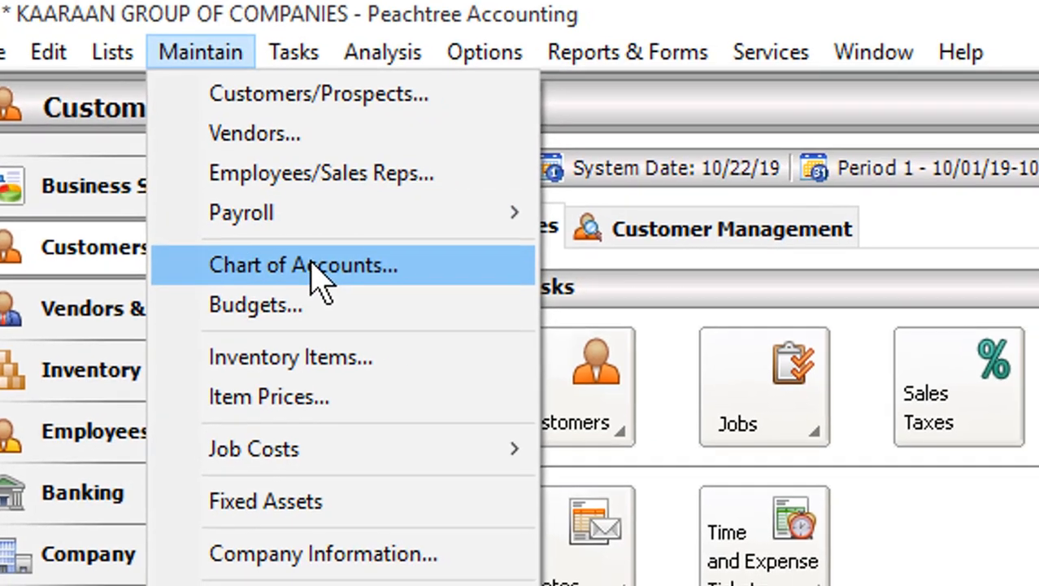
click(362, 275)
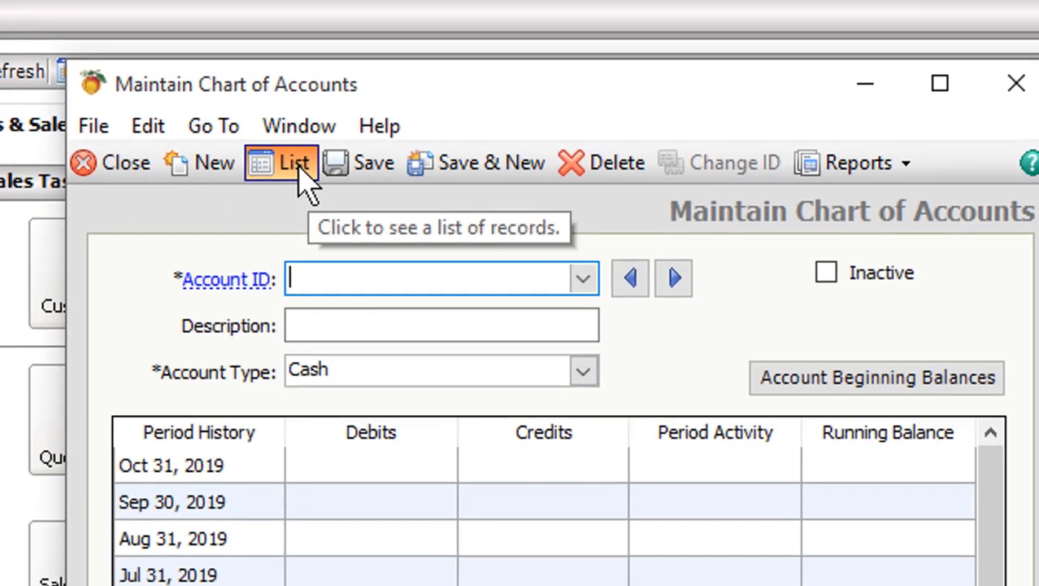
click(294, 164)
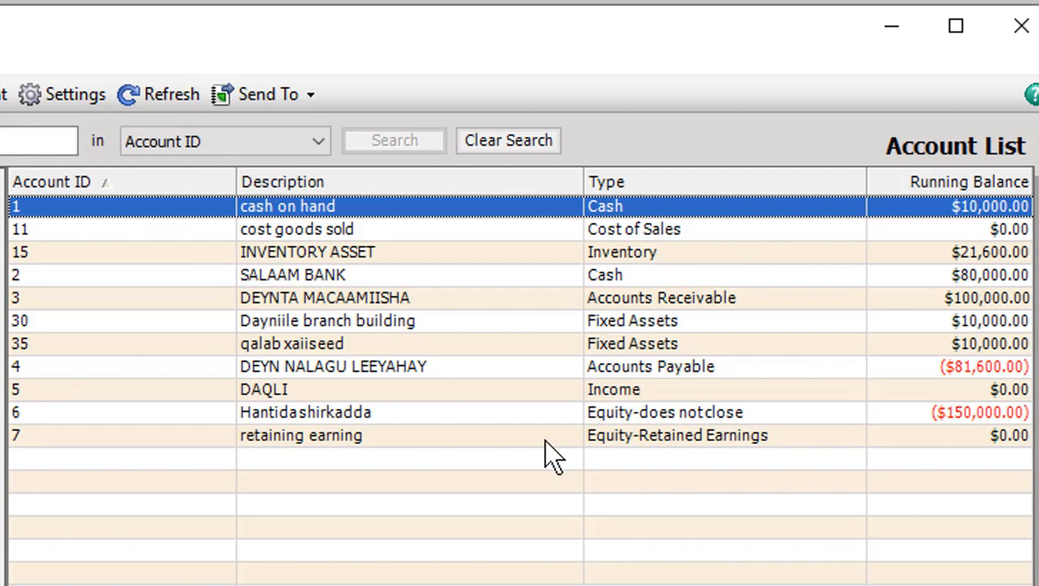
Examine the running balances in the account list row by row, from cost goods sold down to the DAQLI income account
key(Down)
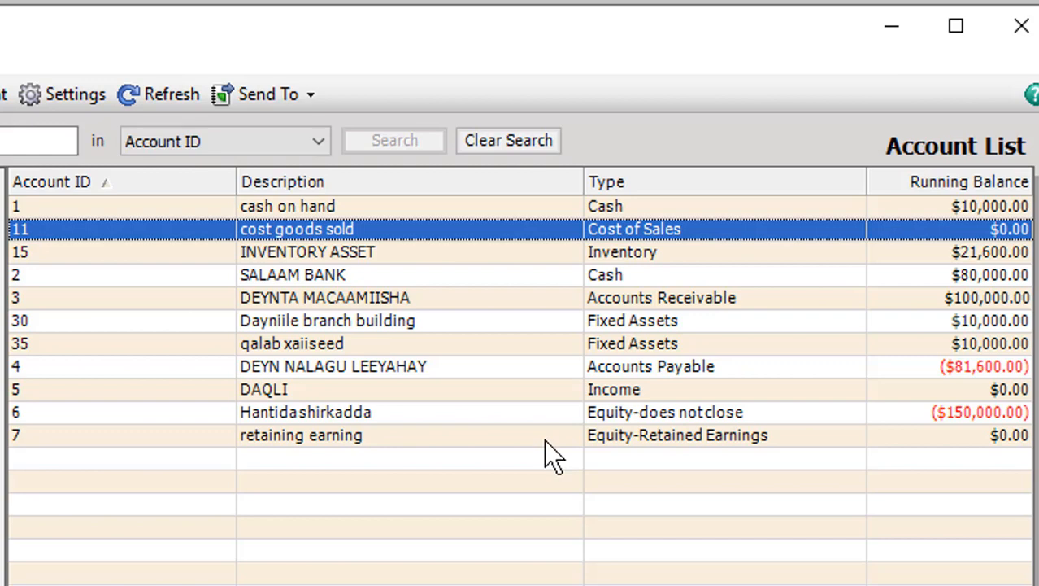
key(Down)
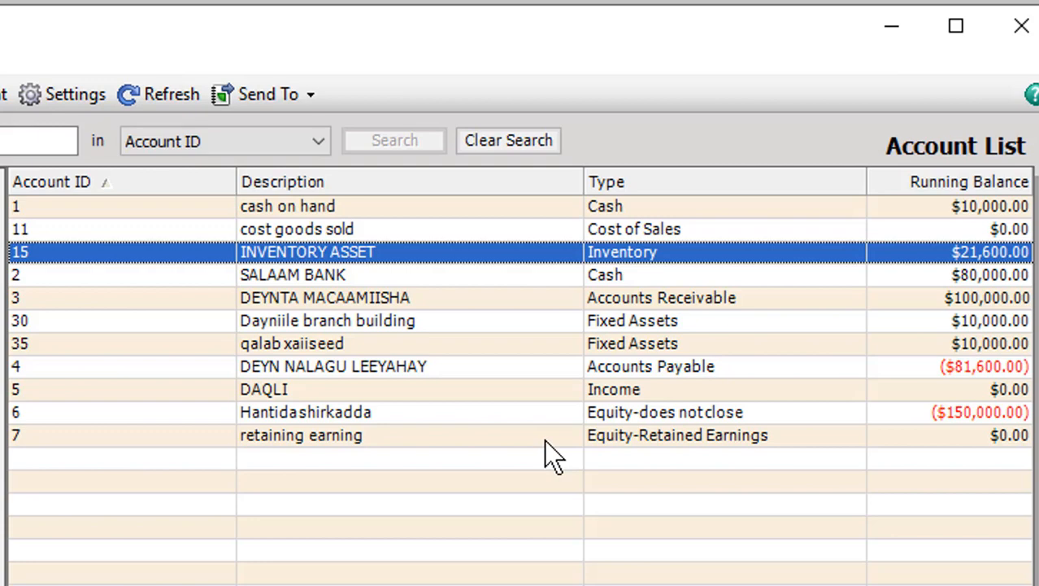
key(Up)
key(Down)
key(Down)
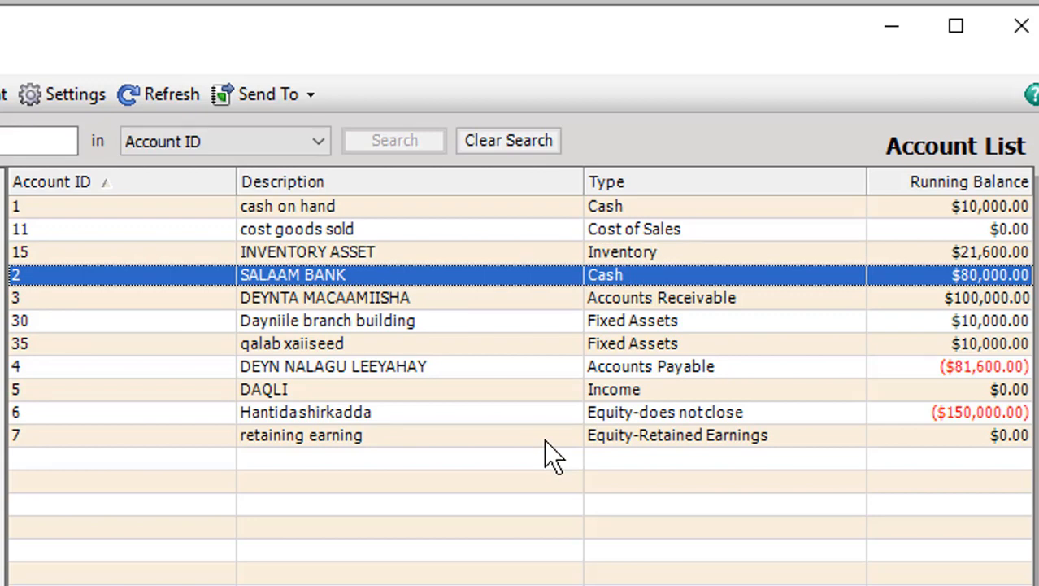
key(Down)
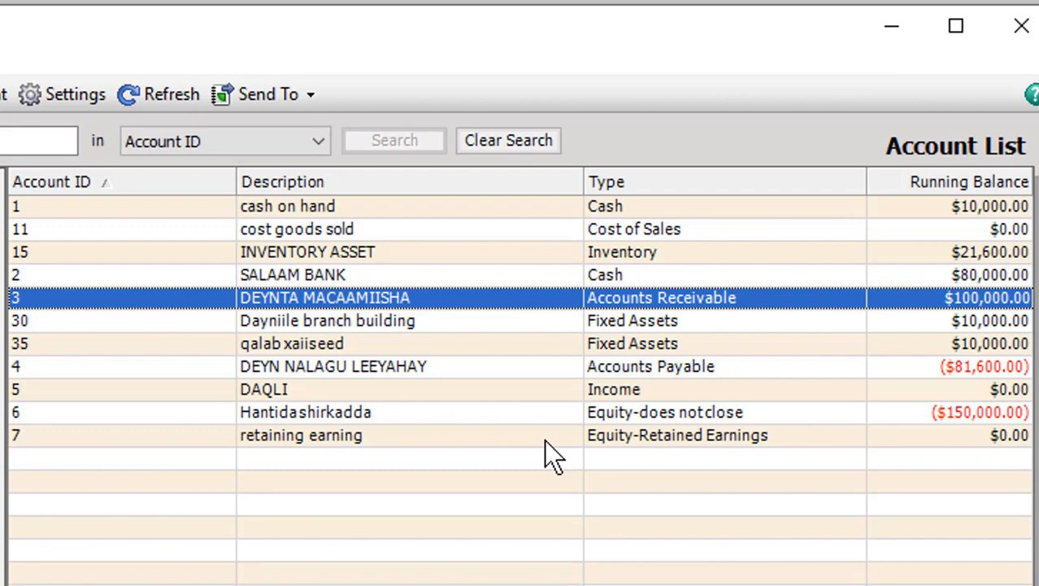
key(Down)
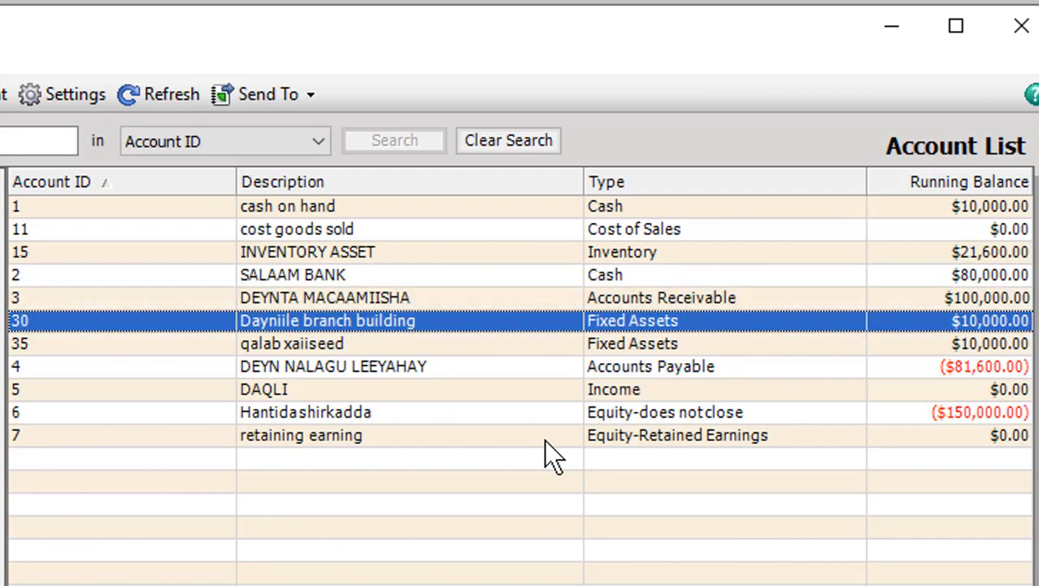
key(Down)
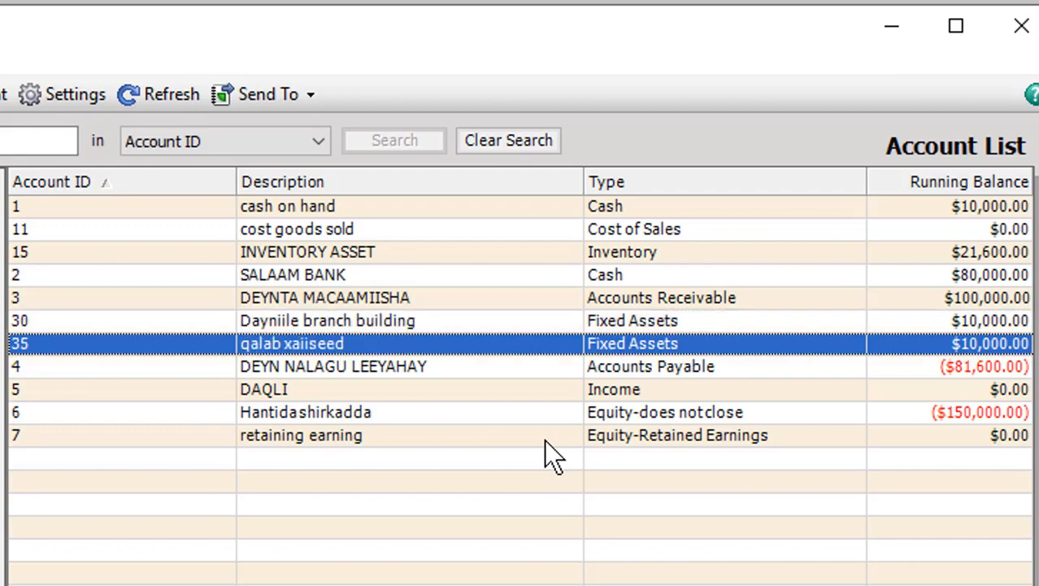
key(Down)
key(Down)
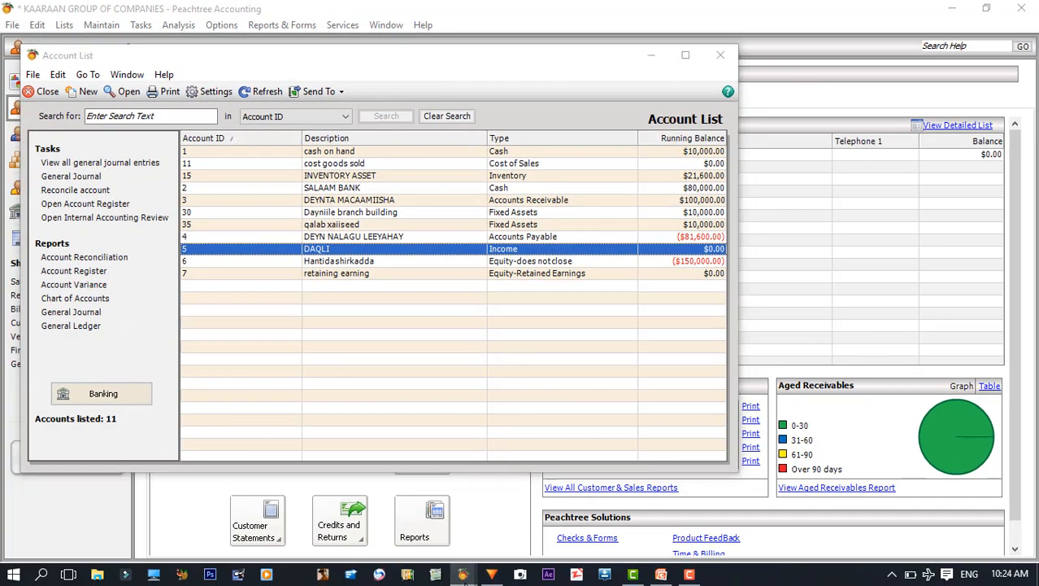
Return to the pending sales invoice, set its invoice number to 254, save it and close the invoicing window
click(463, 574)
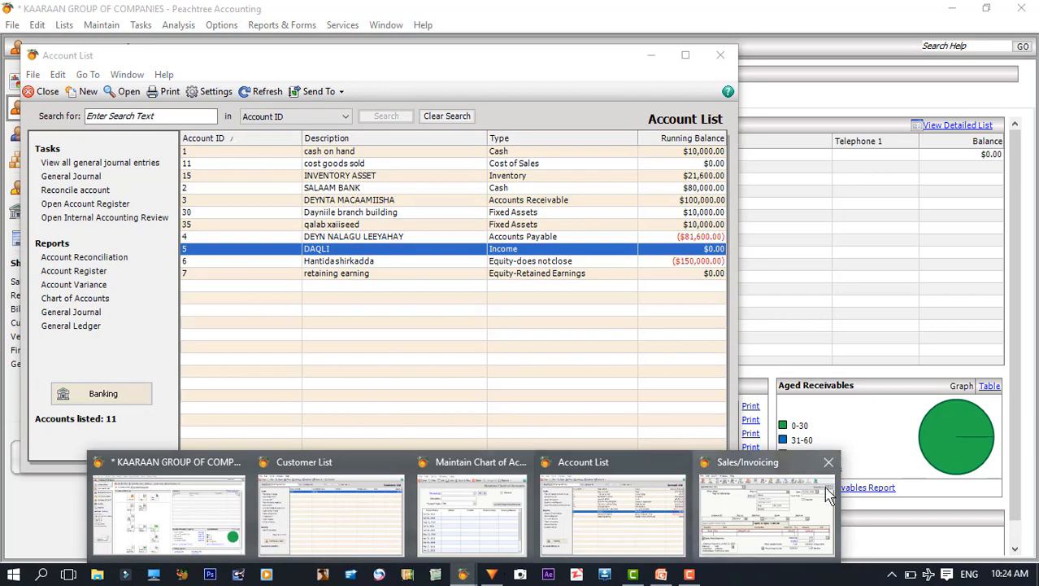
click(786, 532)
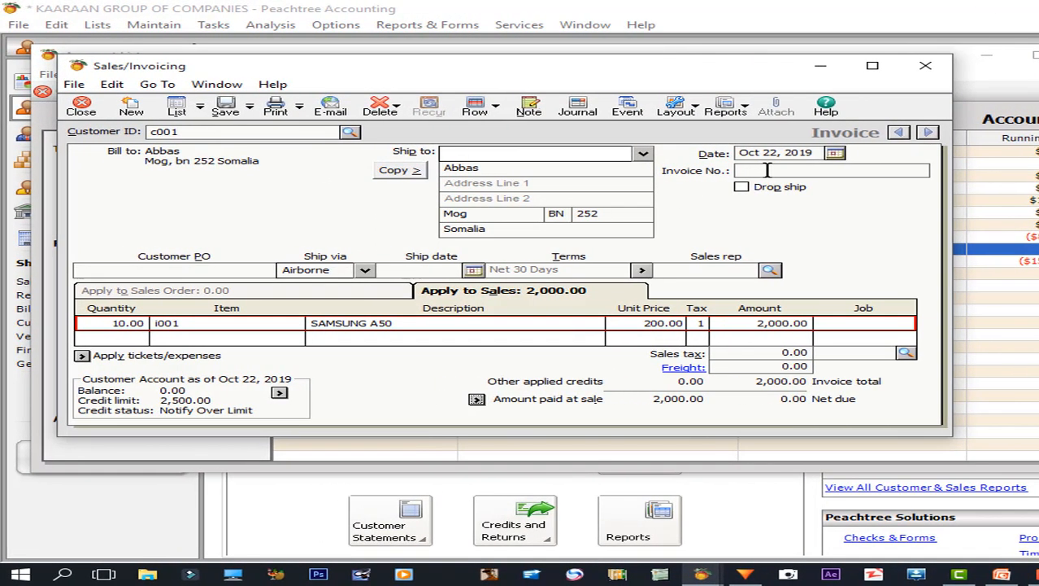
click(767, 170)
text(254)
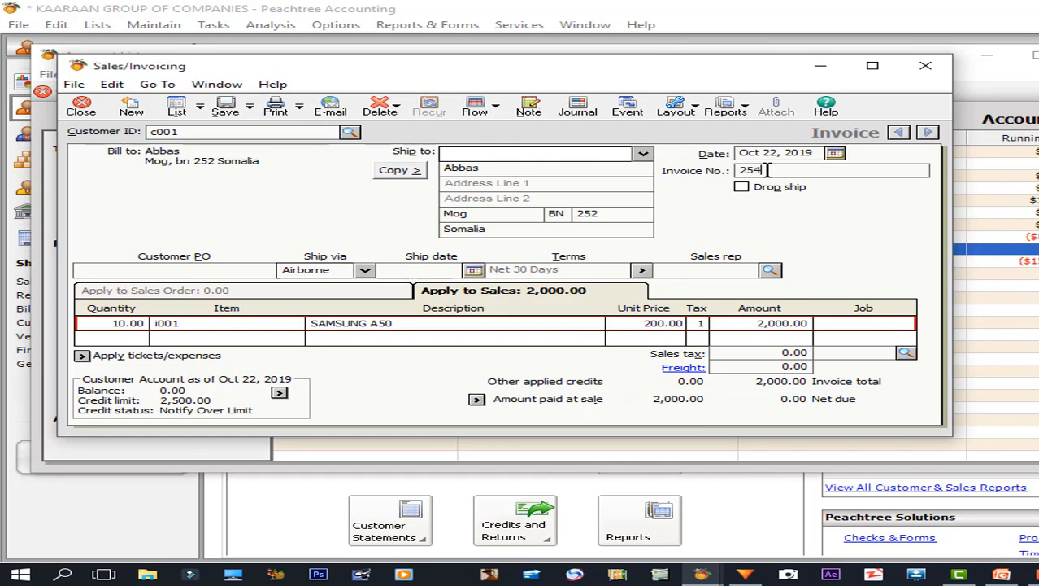
click(226, 110)
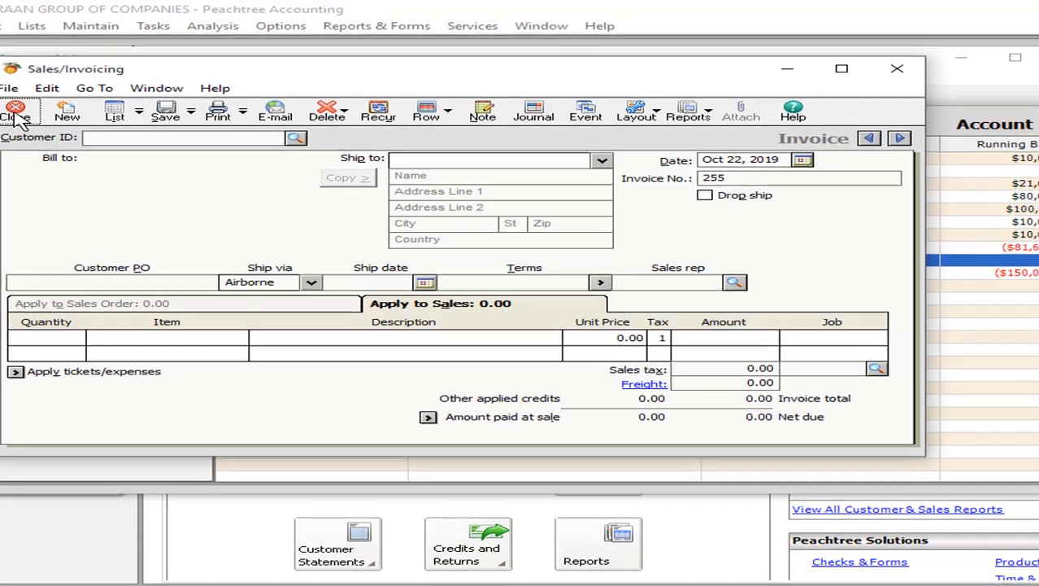
click(17, 116)
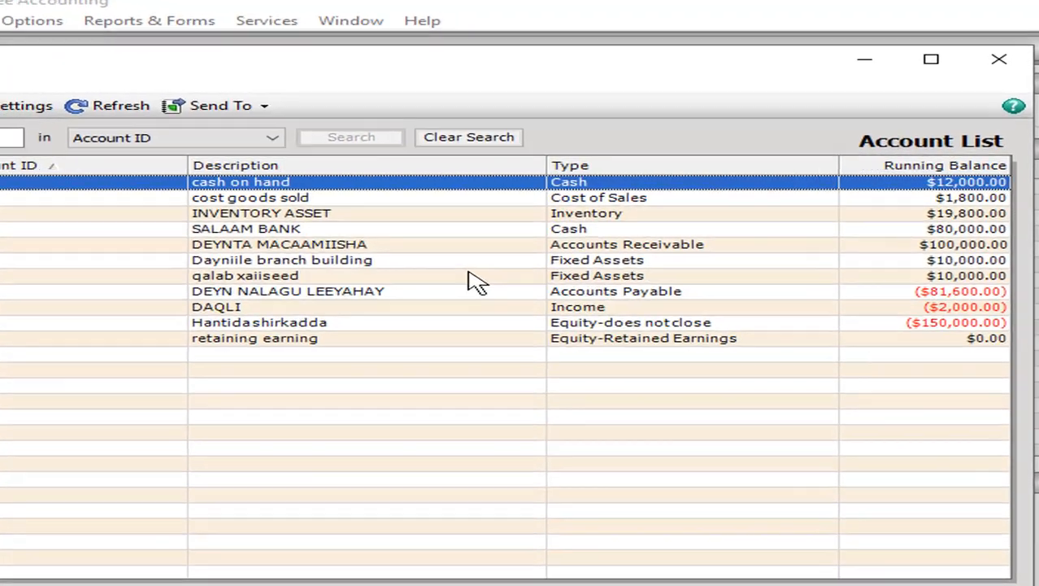
Examine the updated running balances in the account list row by row, from cost goods sold down to the DAQLI income account
key(Down)
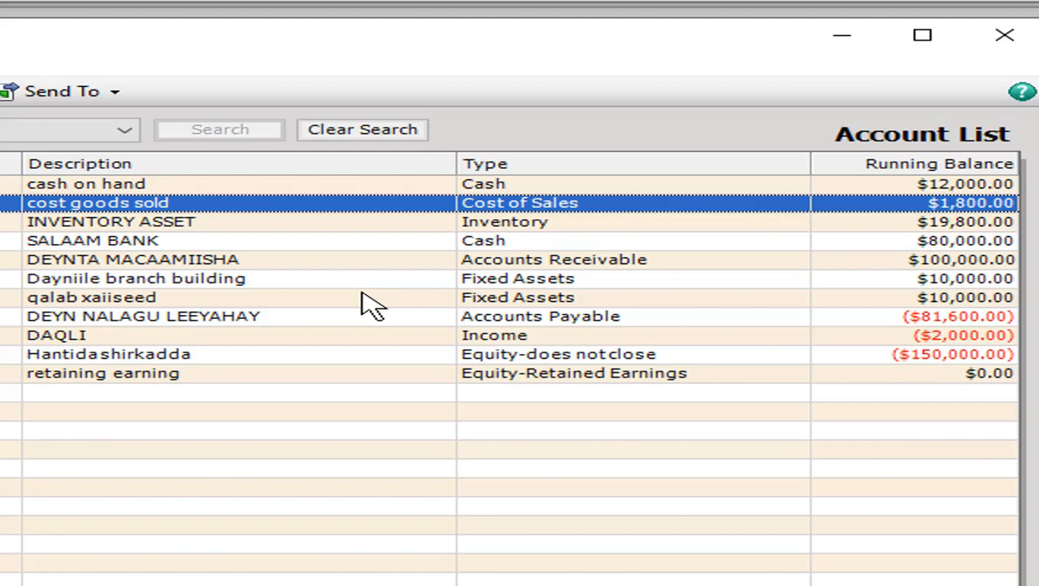
key(Down)
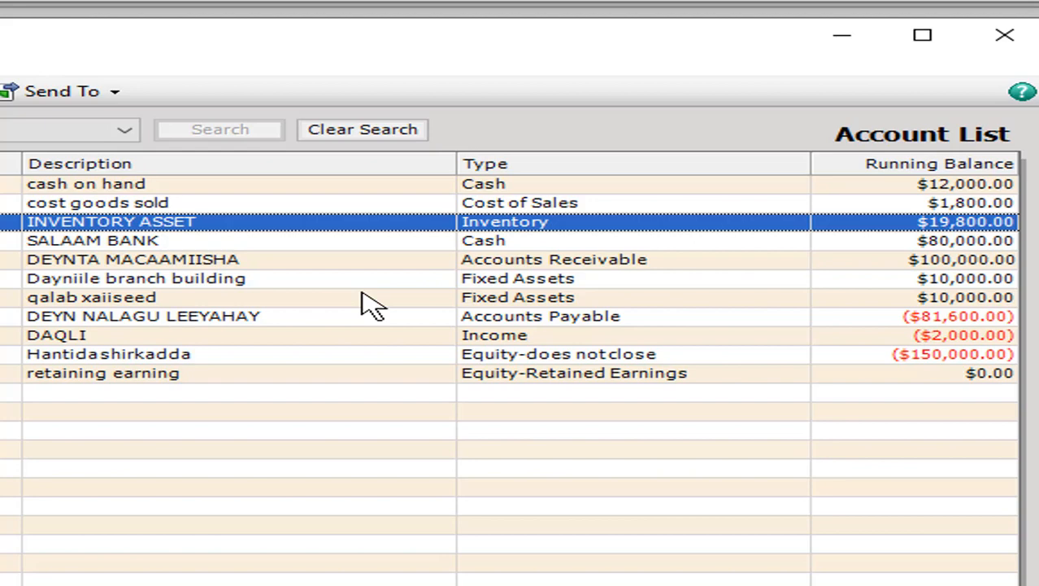
key(Down)
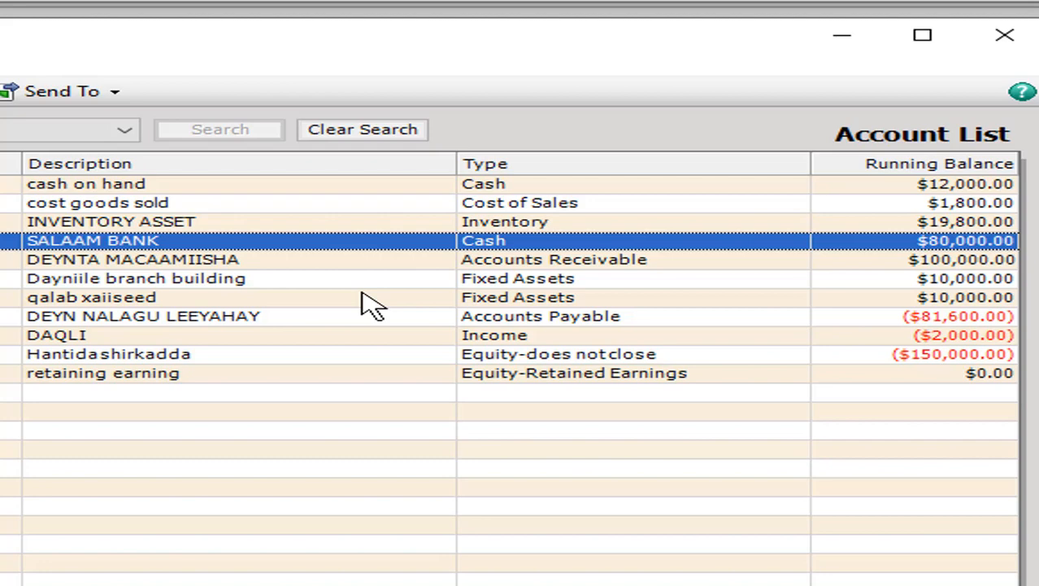
key(Down)
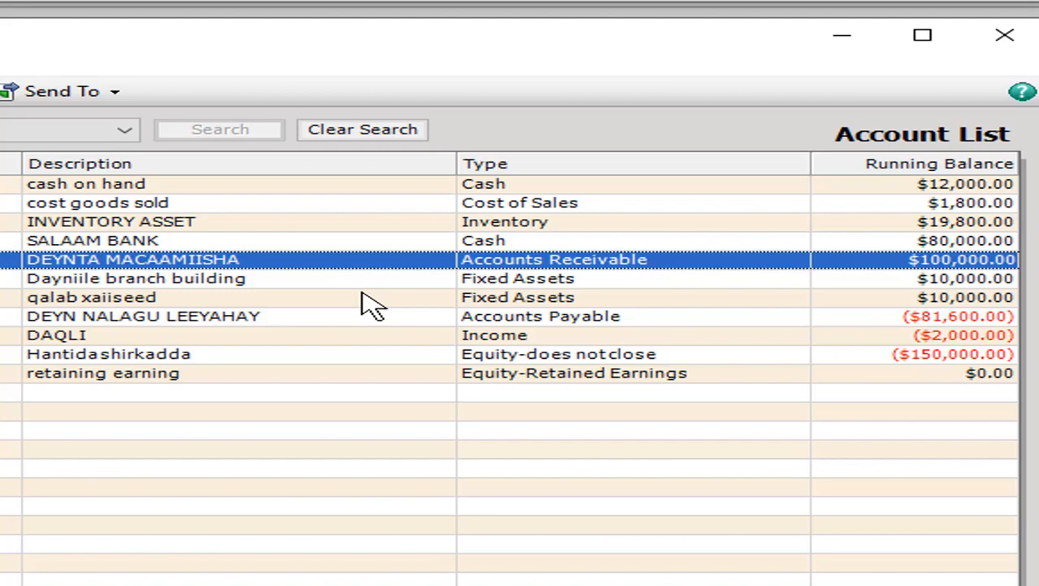
key(Down)
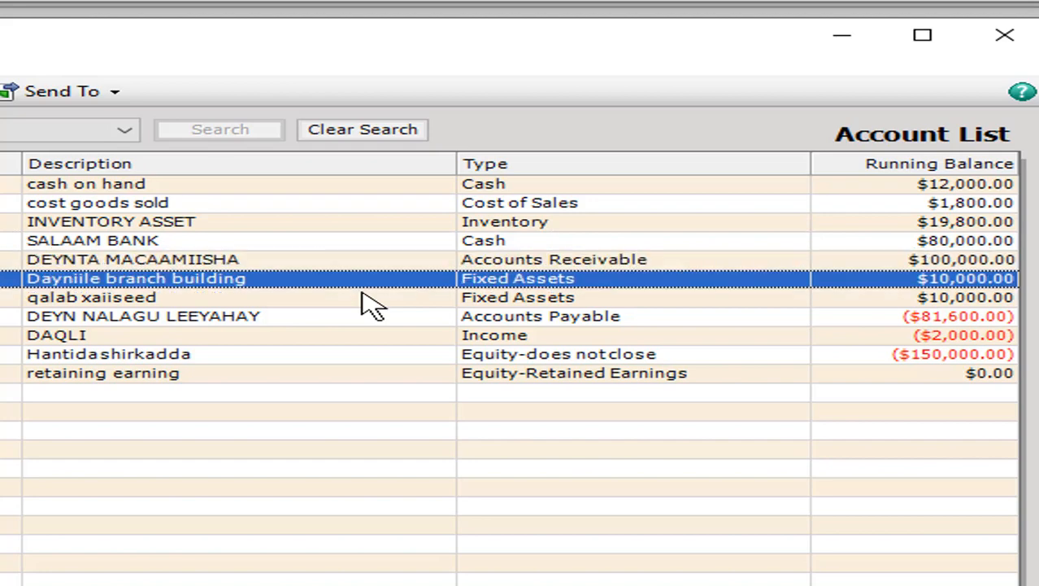
key(Down)
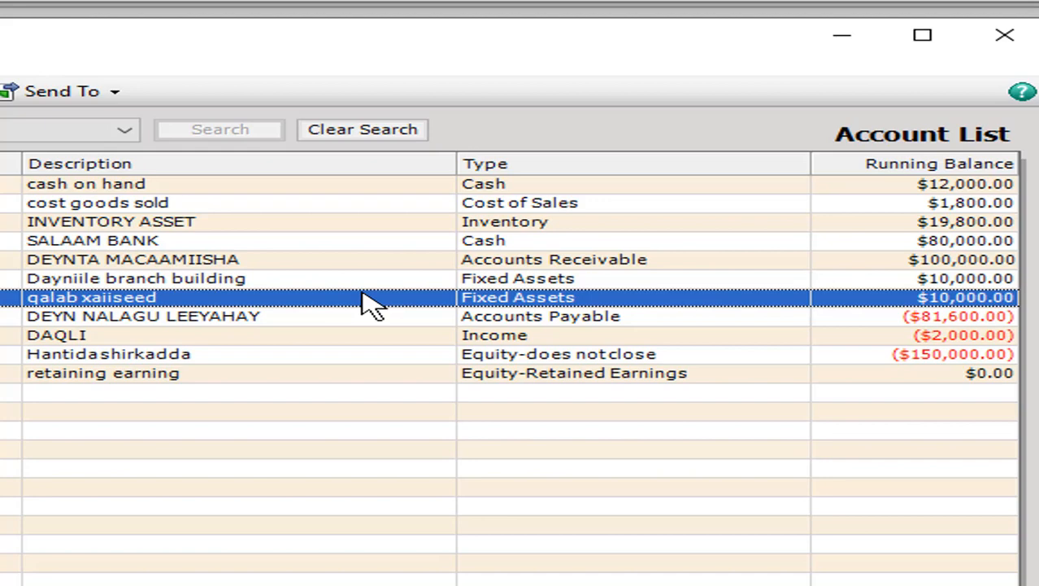
key(Down)
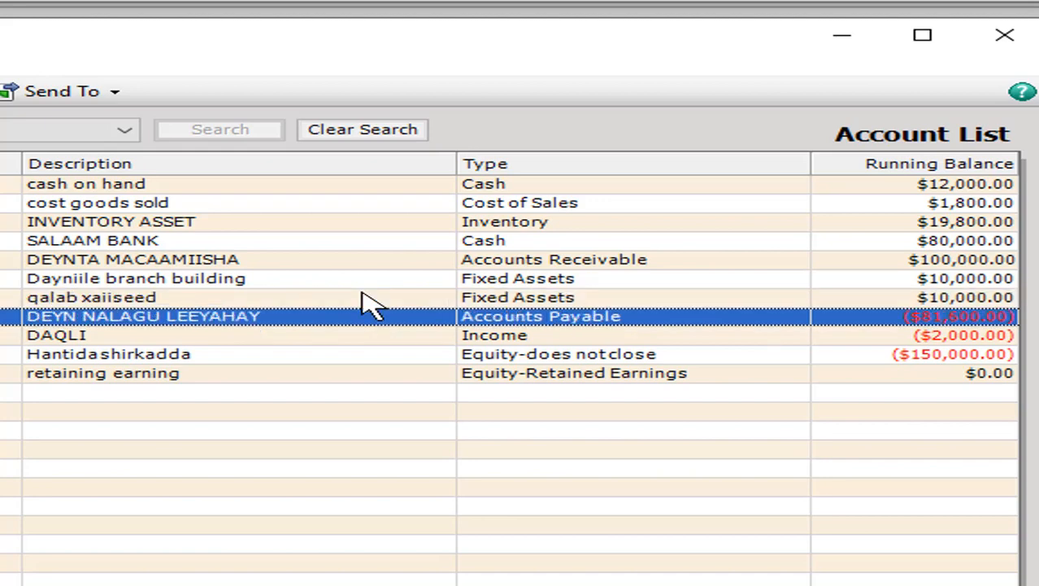
key(Down)
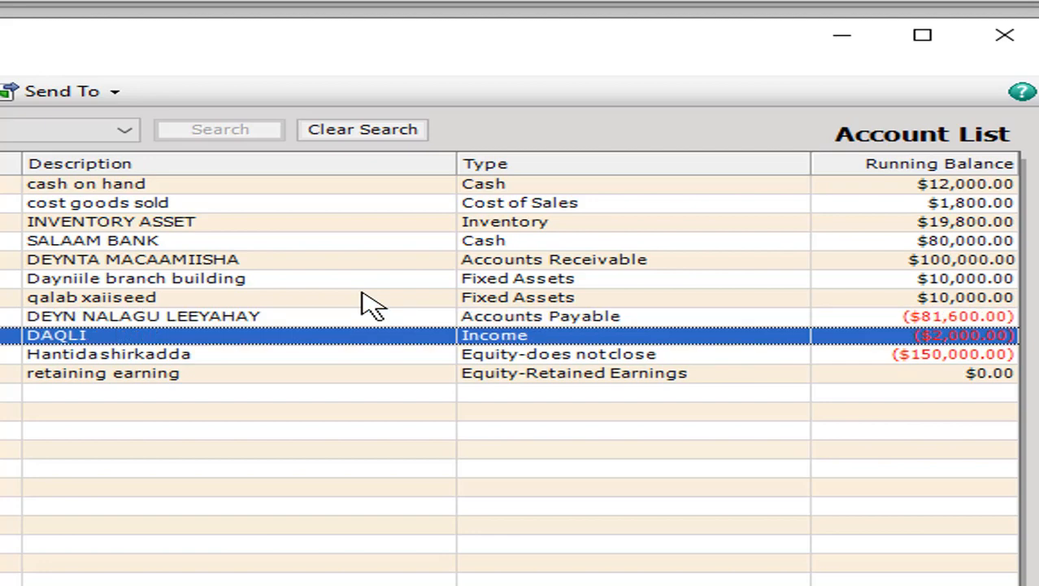
key(Up)
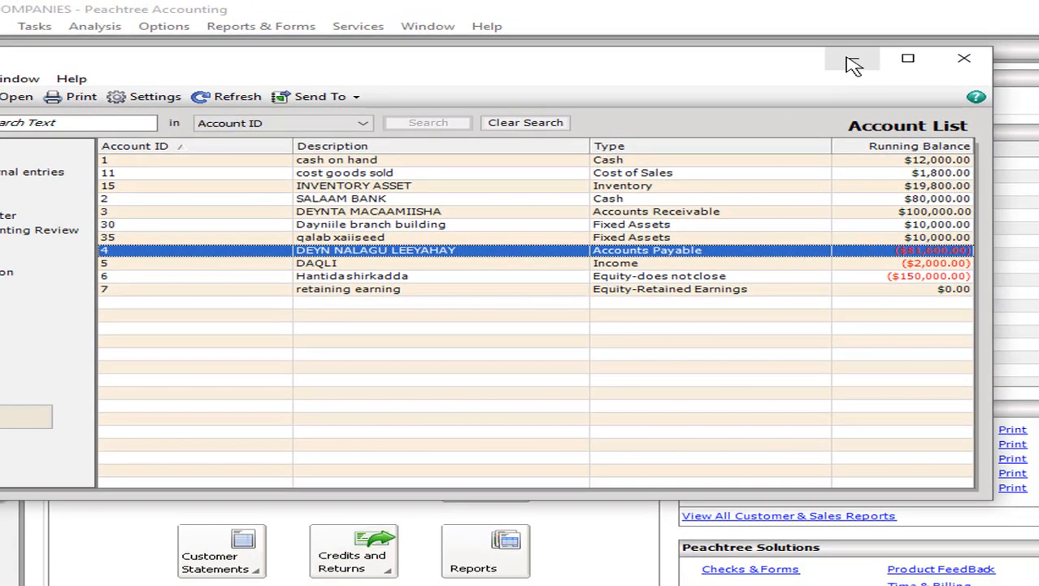
Minimize the account list and Chart of Accounts maintenance windows and open the Inventory Items maintenance window
click(852, 60)
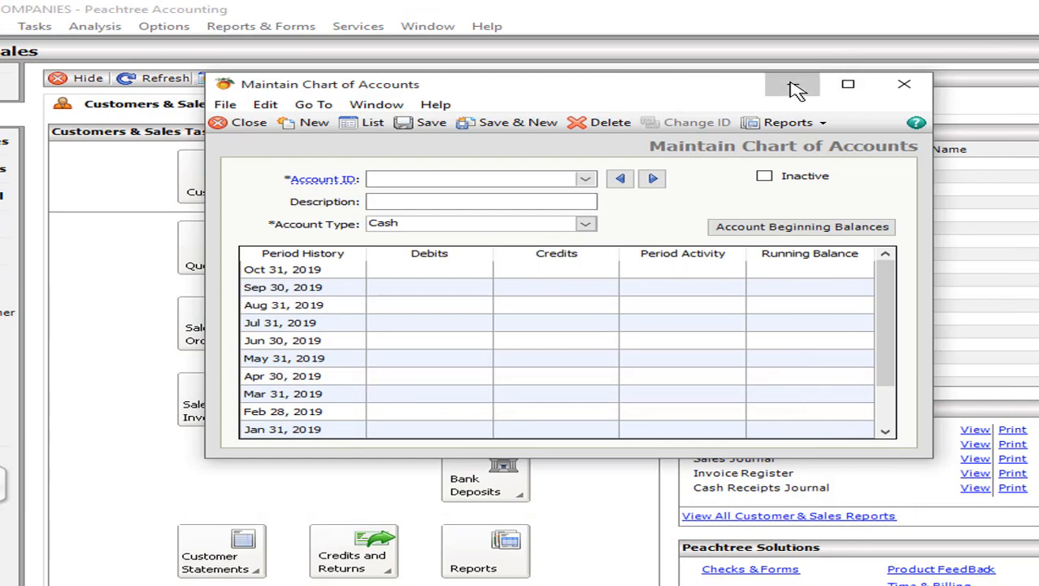
click(797, 85)
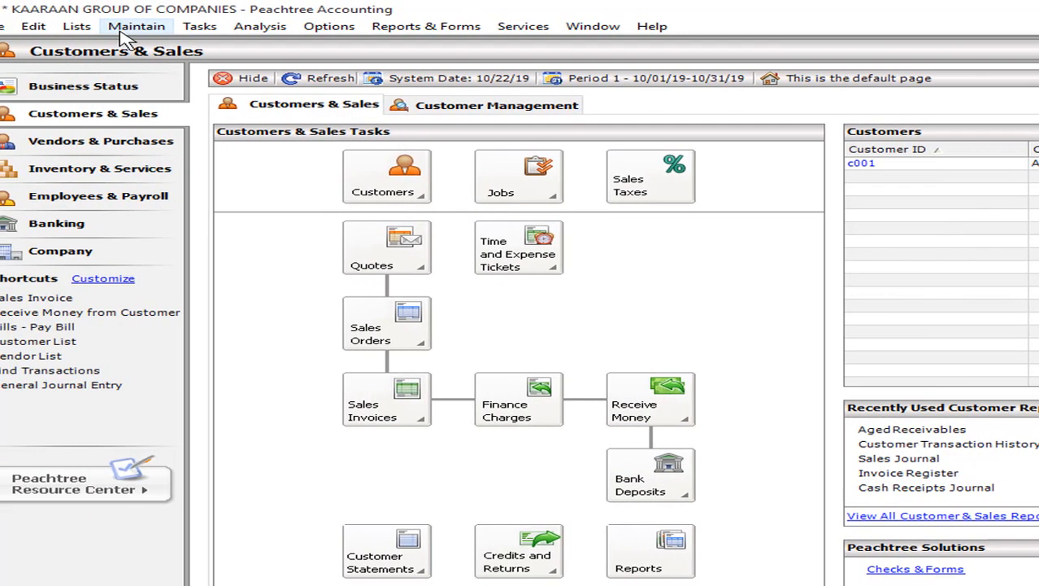
click(122, 31)
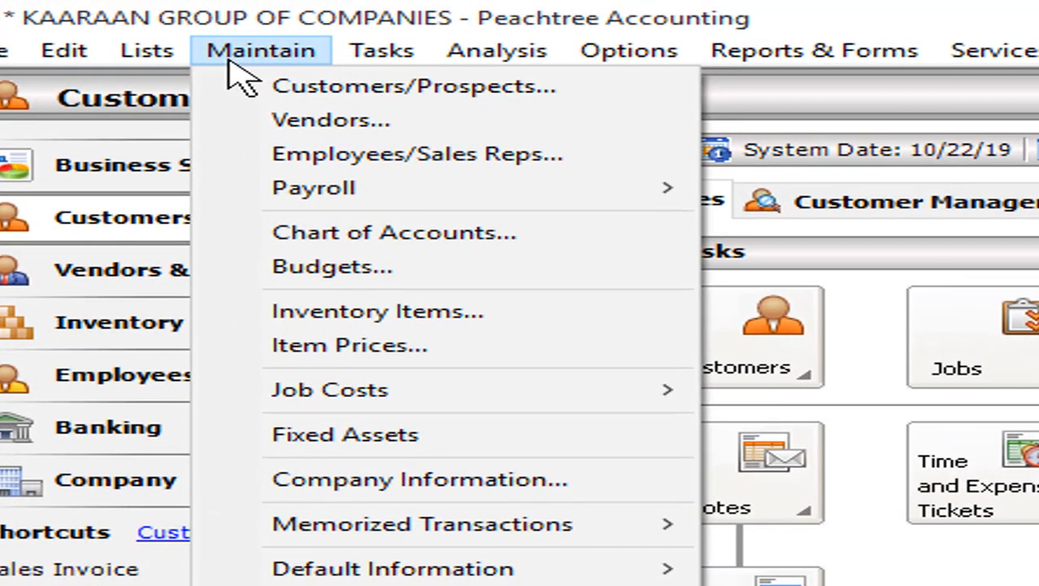
click(383, 318)
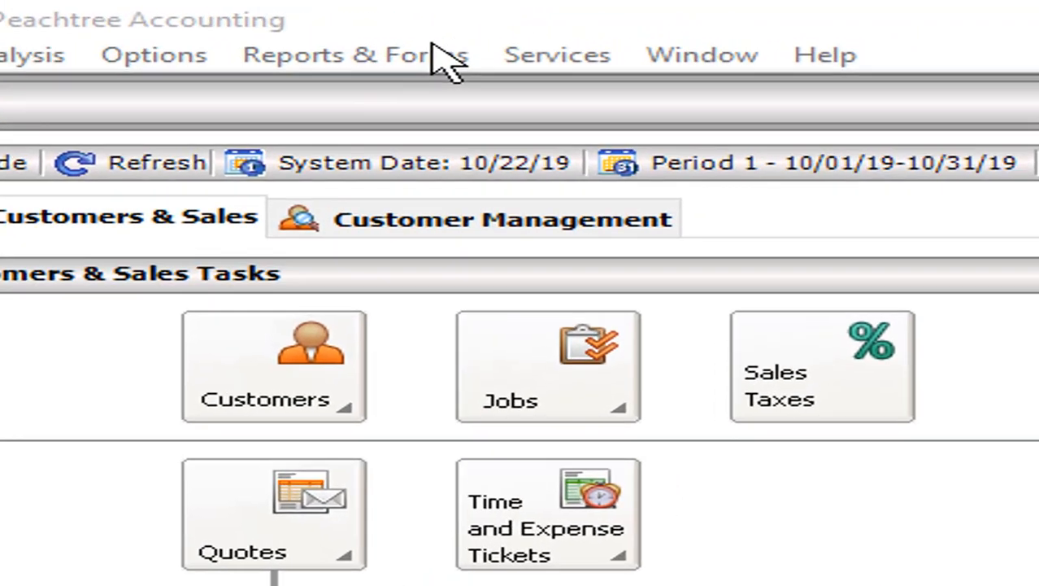
Open the Inventory Profitability Report from the inventory reports
click(434, 49)
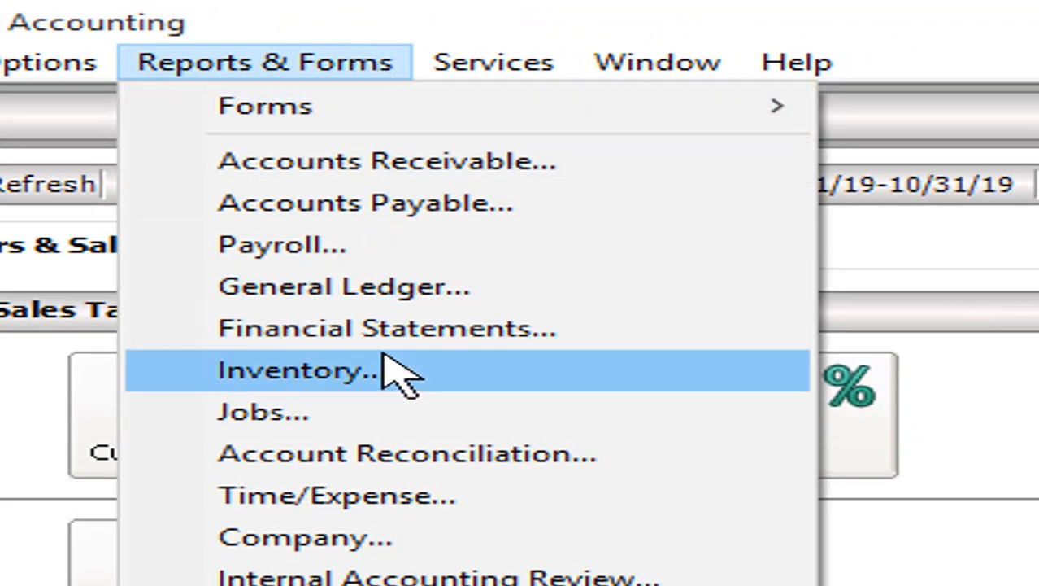
click(399, 374)
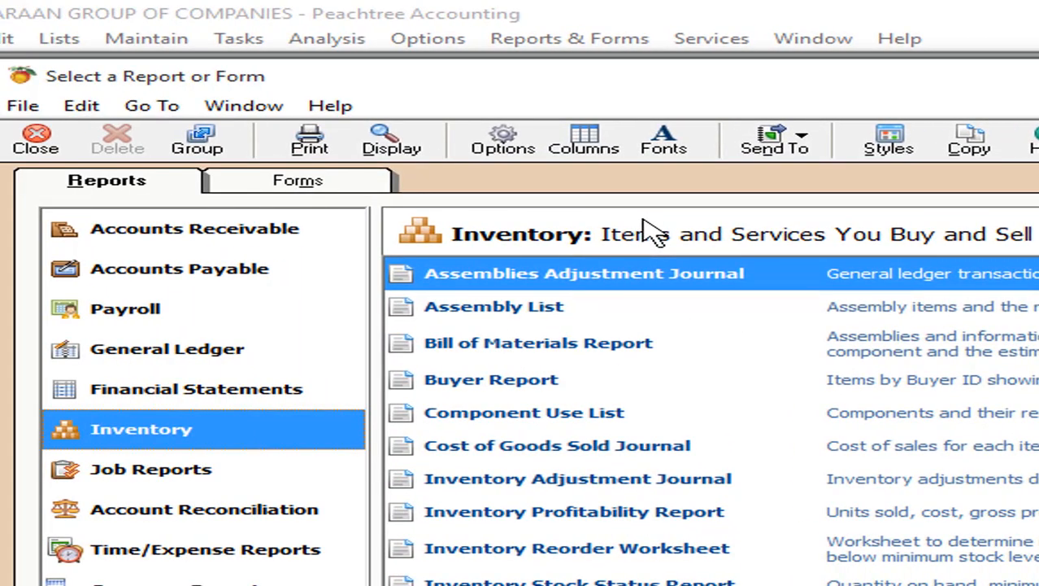
double_click(673, 513)
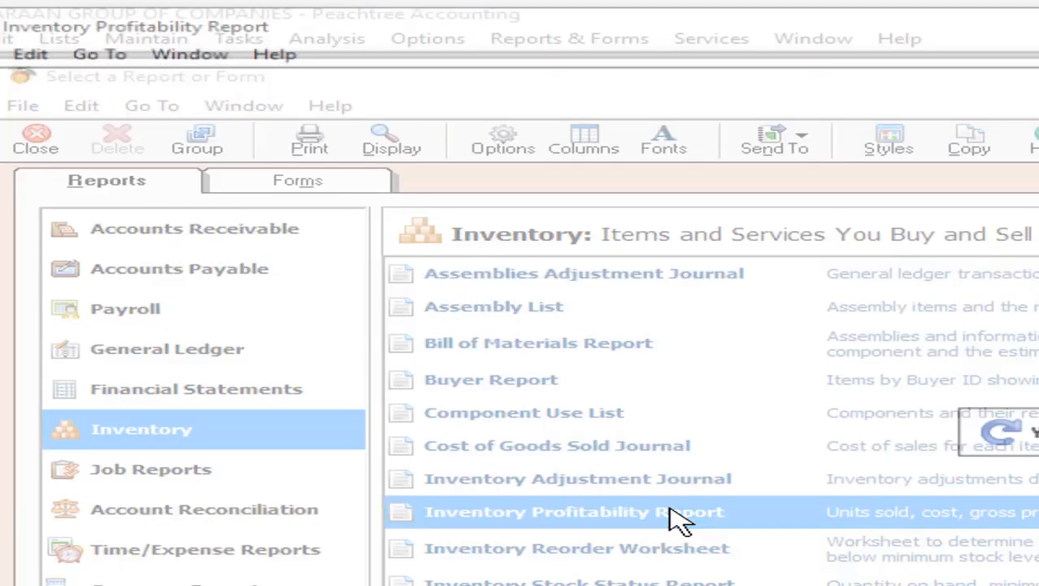